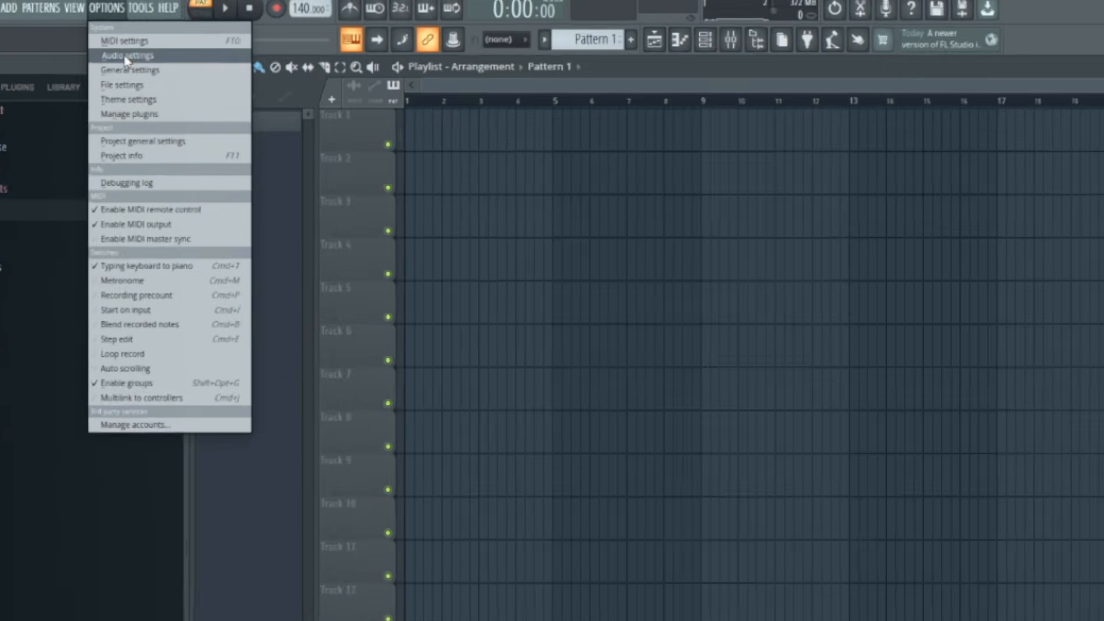
# Select ZenQ SC USB as the input/output device in the audio settings
pyautogui.click(131, 50)
pyautogui.click(968, 305)
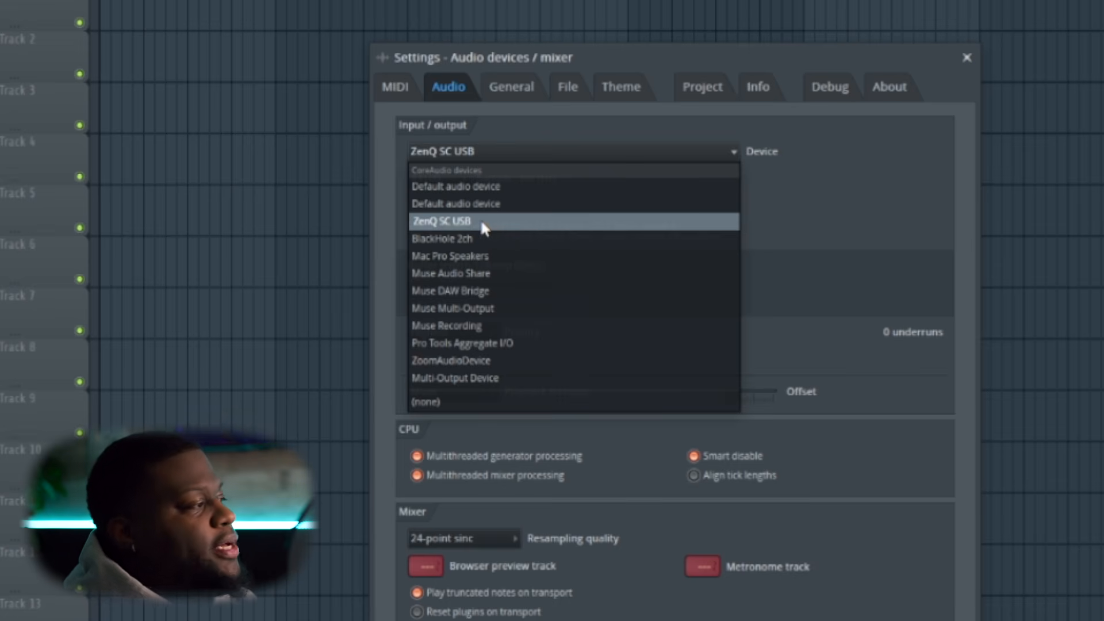
pyautogui.click(651, 223)
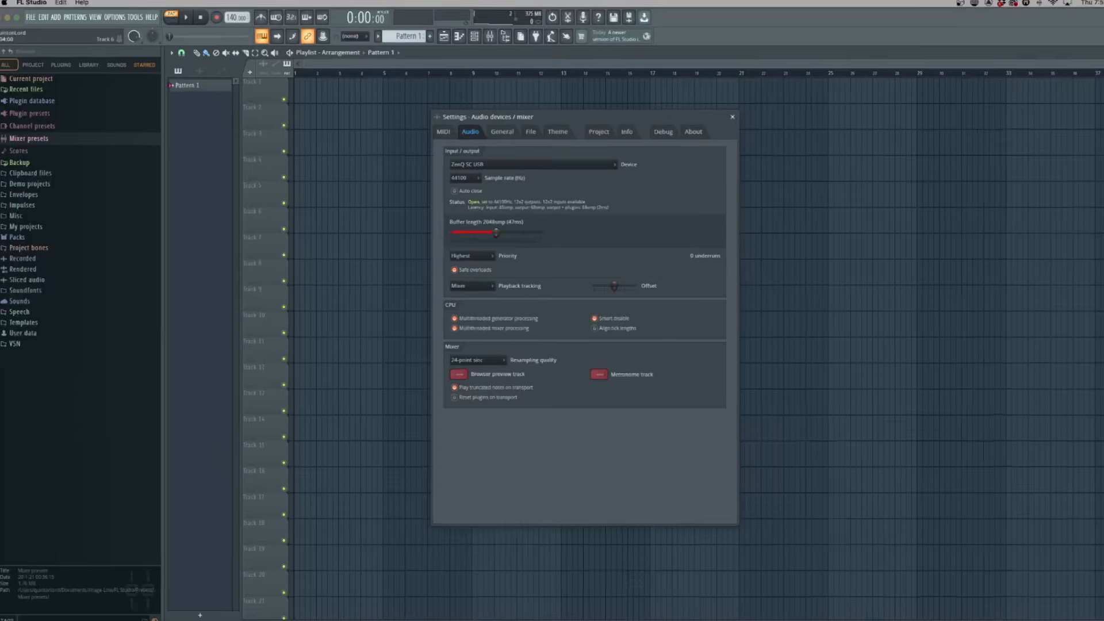
# Set the audio buffer length to 128 samples and close the settings
pyautogui.moveTo(495, 232); pyautogui.dragTo(541, 232)
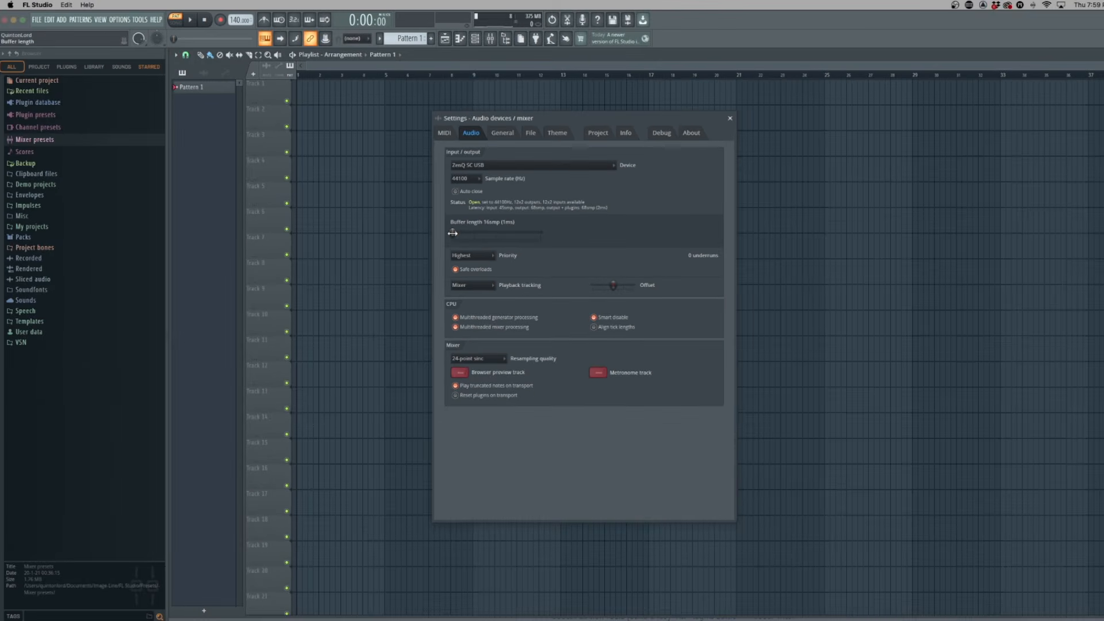
pyautogui.moveTo(452, 233); pyautogui.dragTo(456, 237)
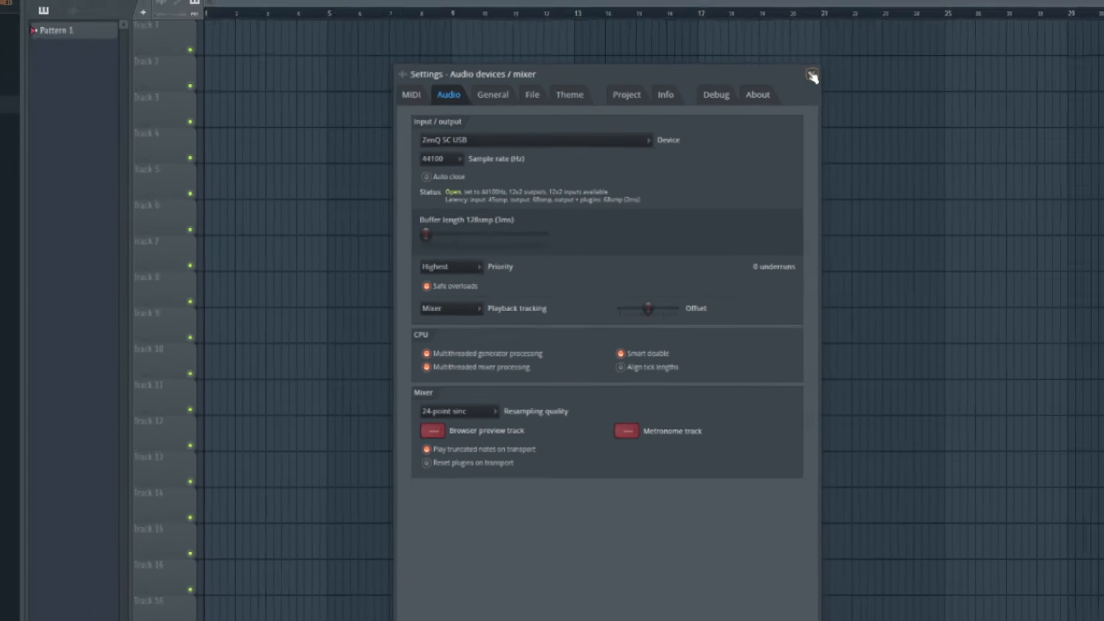
pyautogui.click(883, 36)
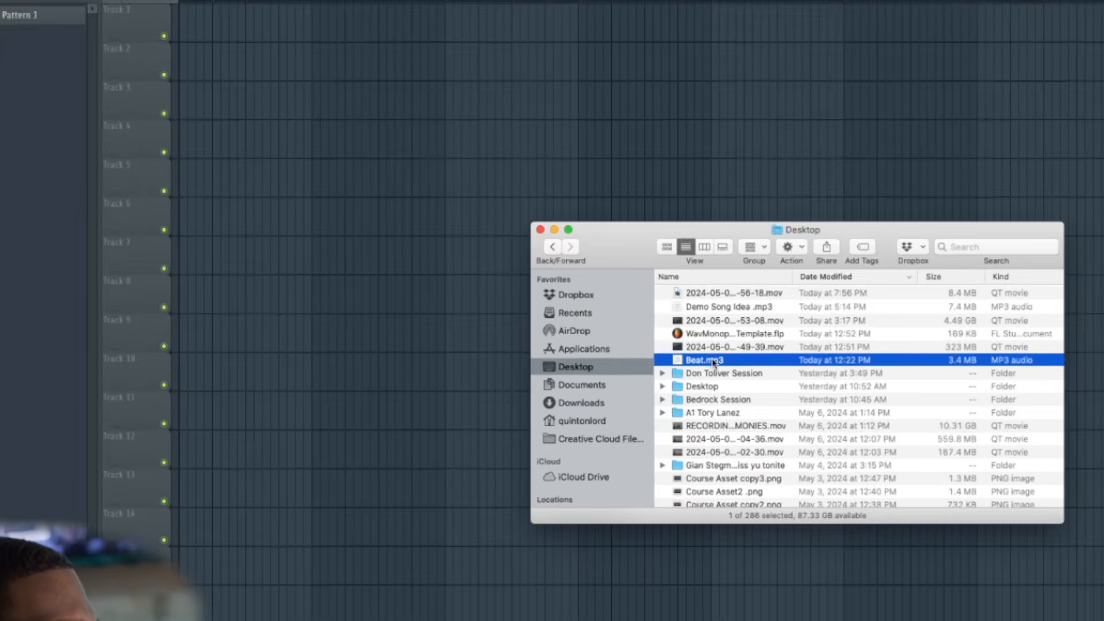
# Import Beat.mp3 onto Track 1 as an audio track and check its channel in the mixer
pyautogui.moveTo(713, 362); pyautogui.dragTo(212, 4)
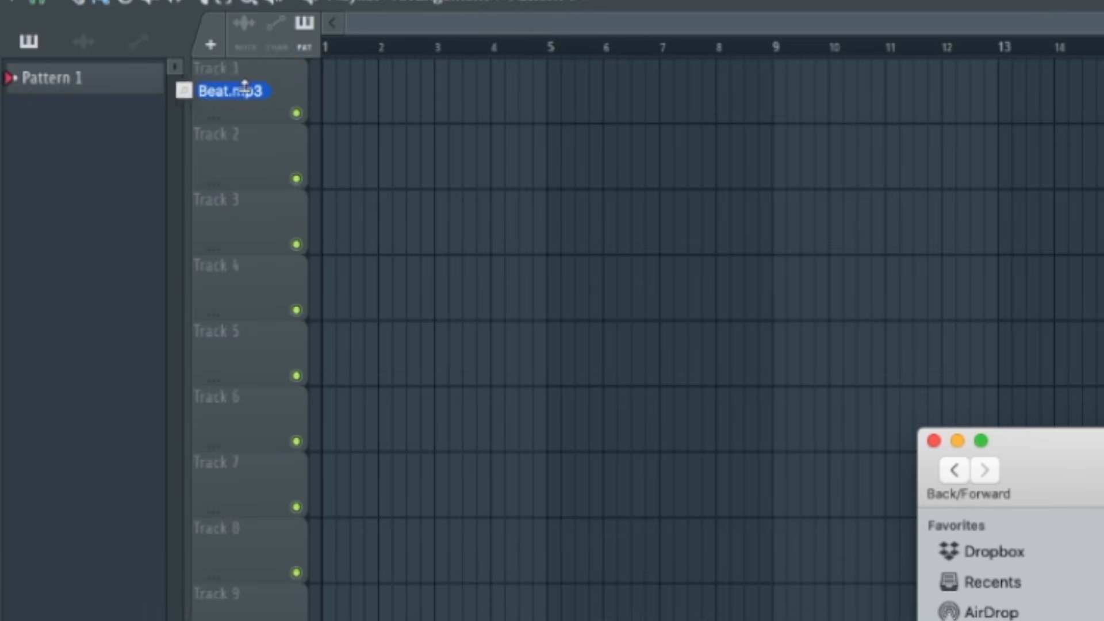
pyautogui.moveTo(245, 86); pyautogui.dragTo(235, 88)
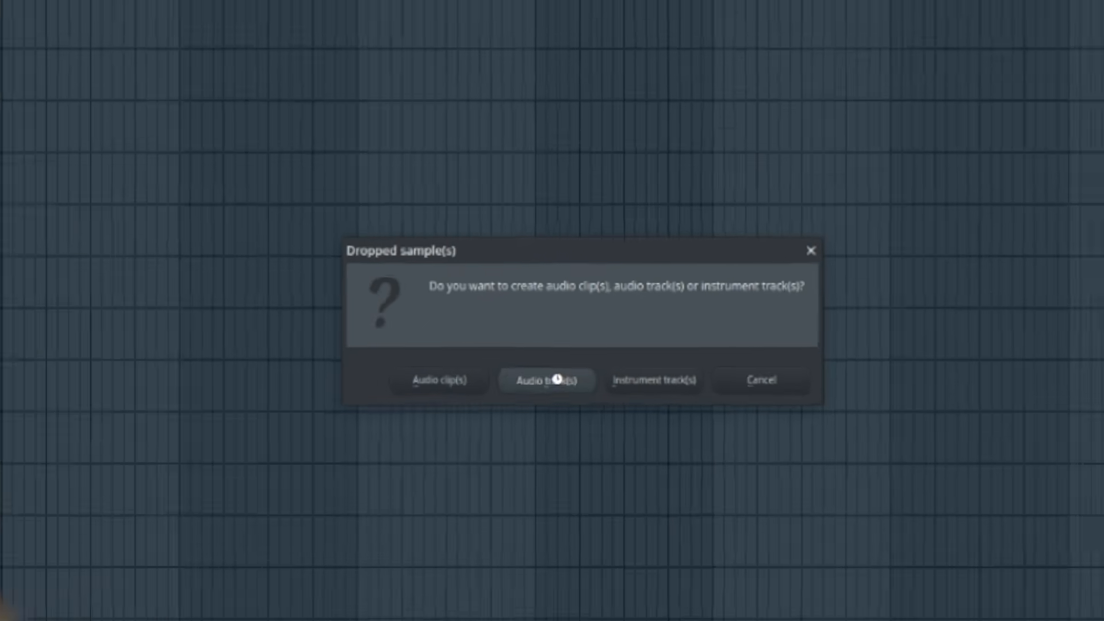
pyautogui.click(555, 403)
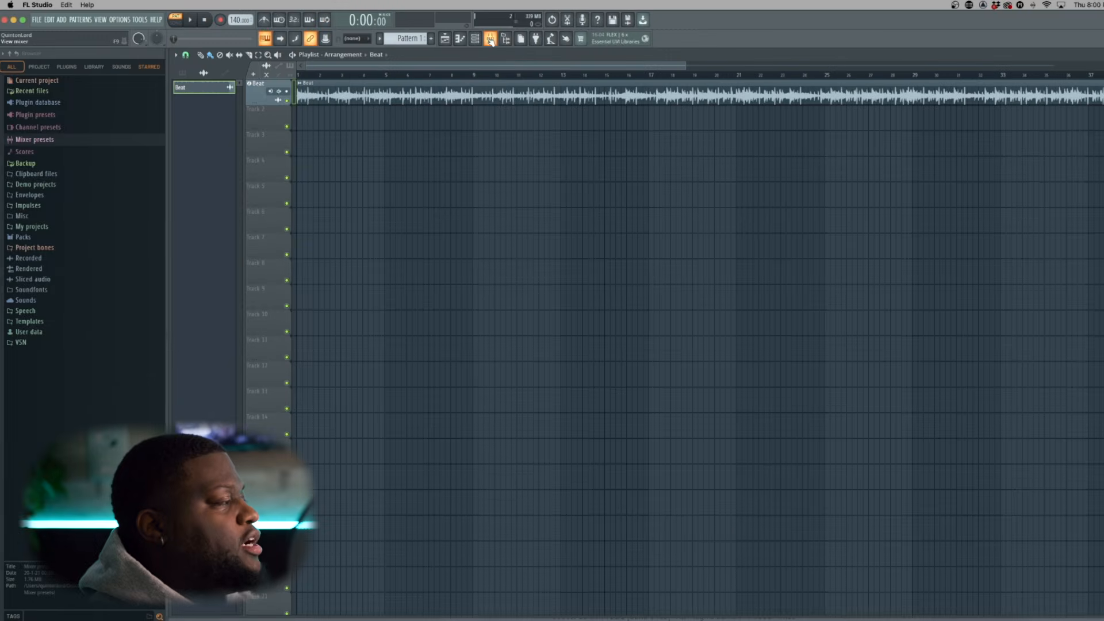
pyautogui.click(489, 39)
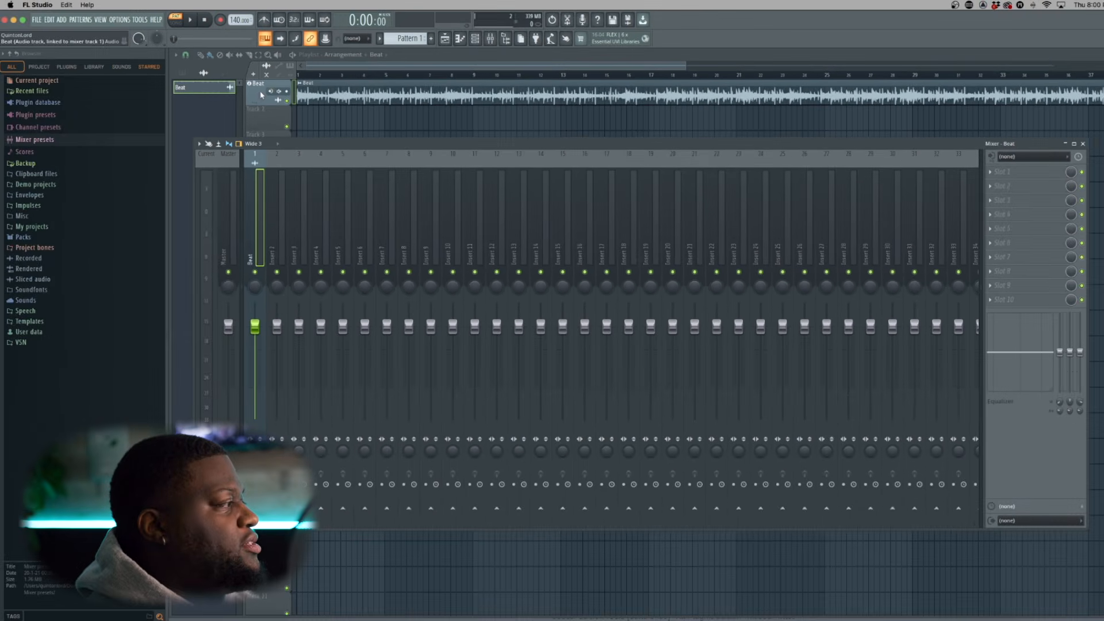
pyautogui.press('F9')
# Change the Beat track's color to Sea Green (#4B955F)
pyautogui.rightClick(262, 87)
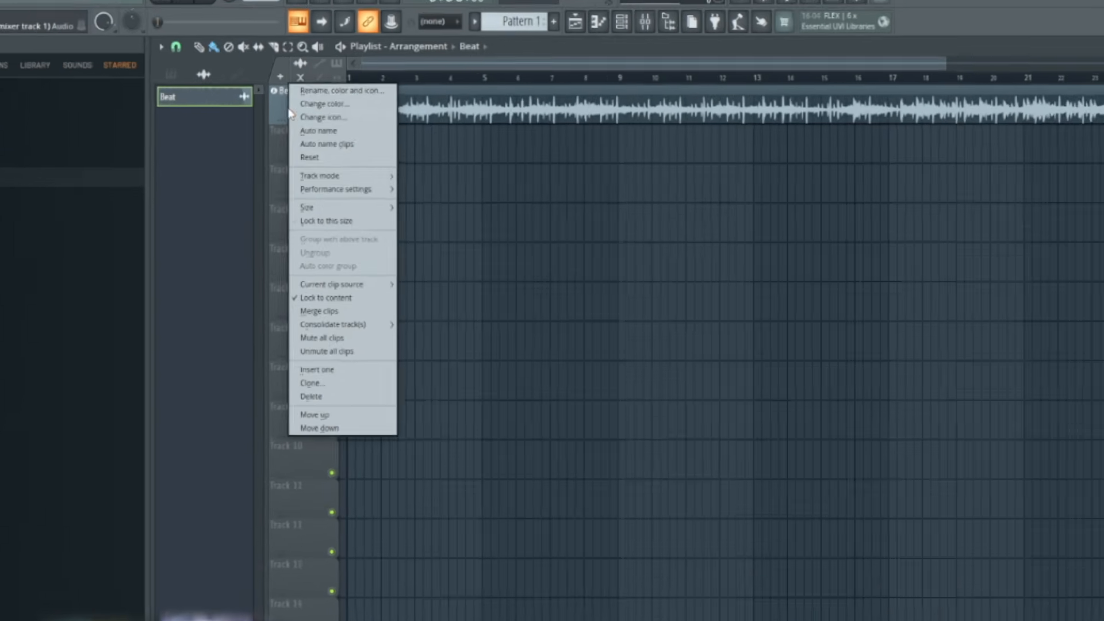
pyautogui.click(307, 83)
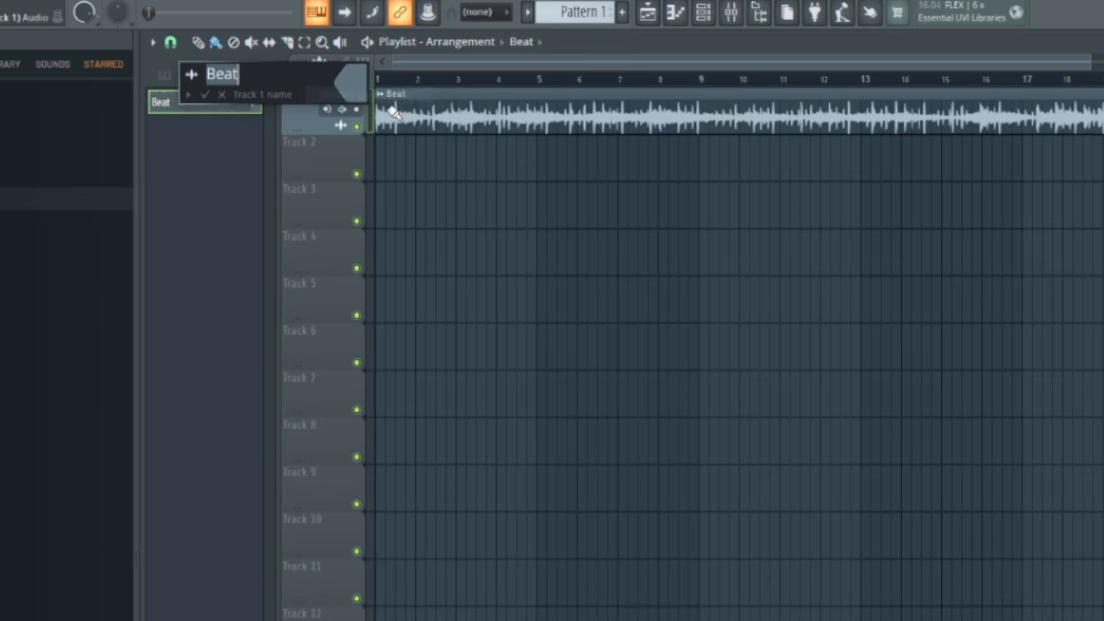
pyautogui.click(354, 89)
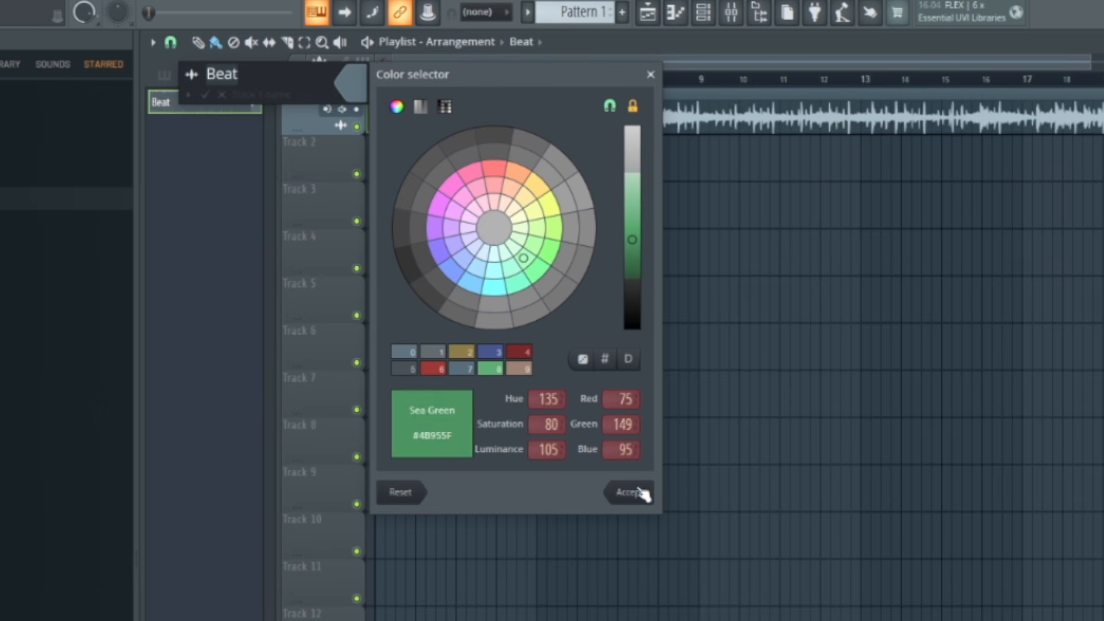
pyautogui.click(641, 492)
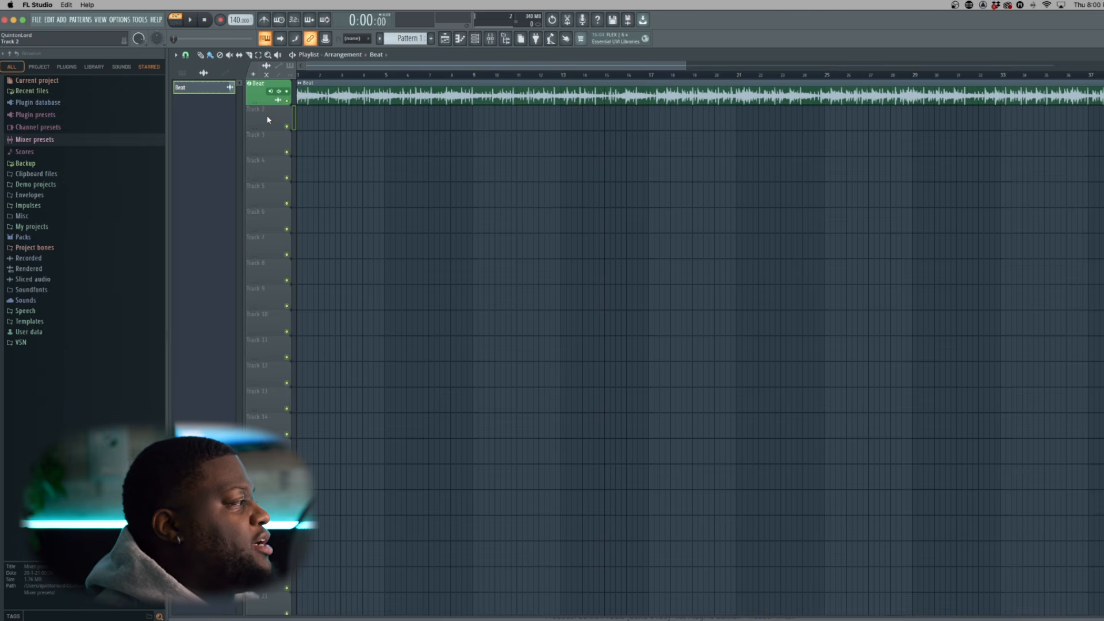
# Turn Track 2 into an audio track linked to mixer track Insert 2 and check its recording and input monitoring options
pyautogui.rightClick(268, 121)
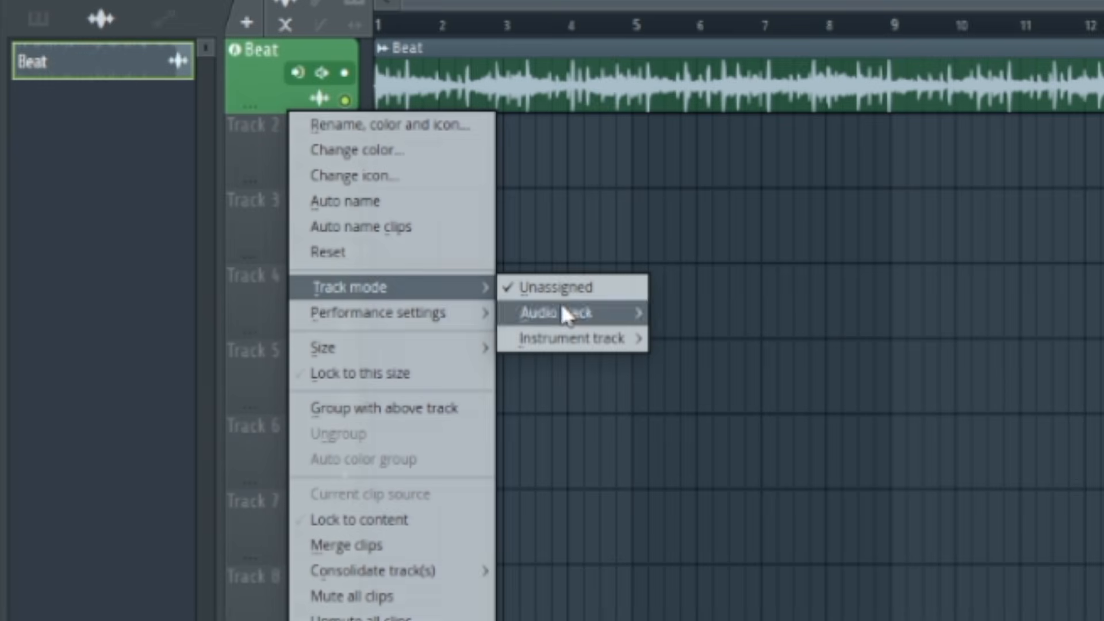
pyautogui.moveTo(578, 315)
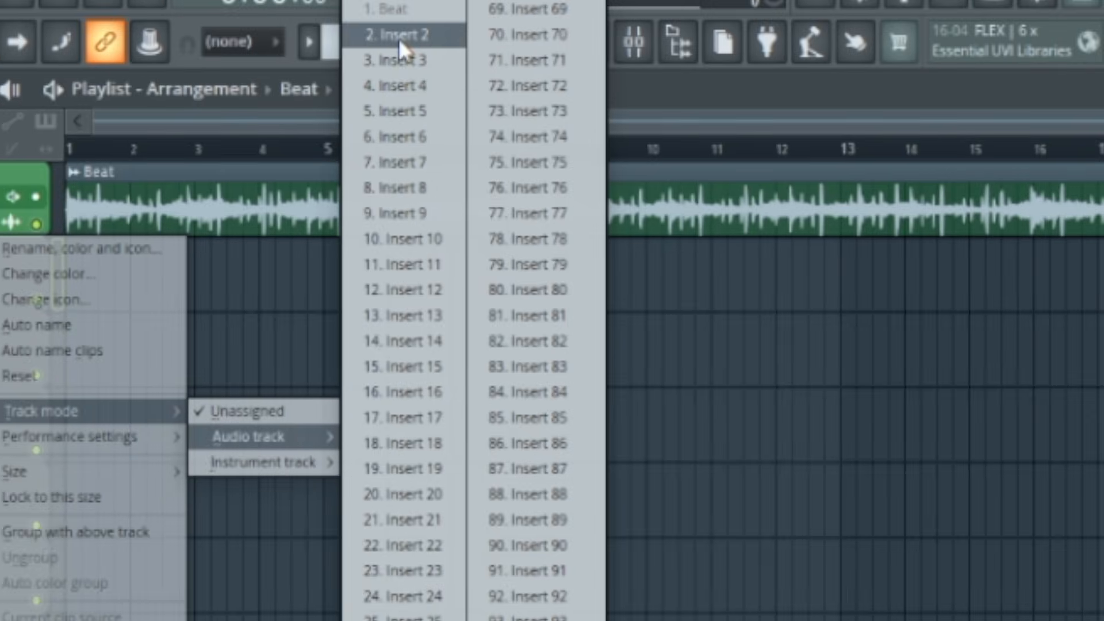
pyautogui.click(658, 0)
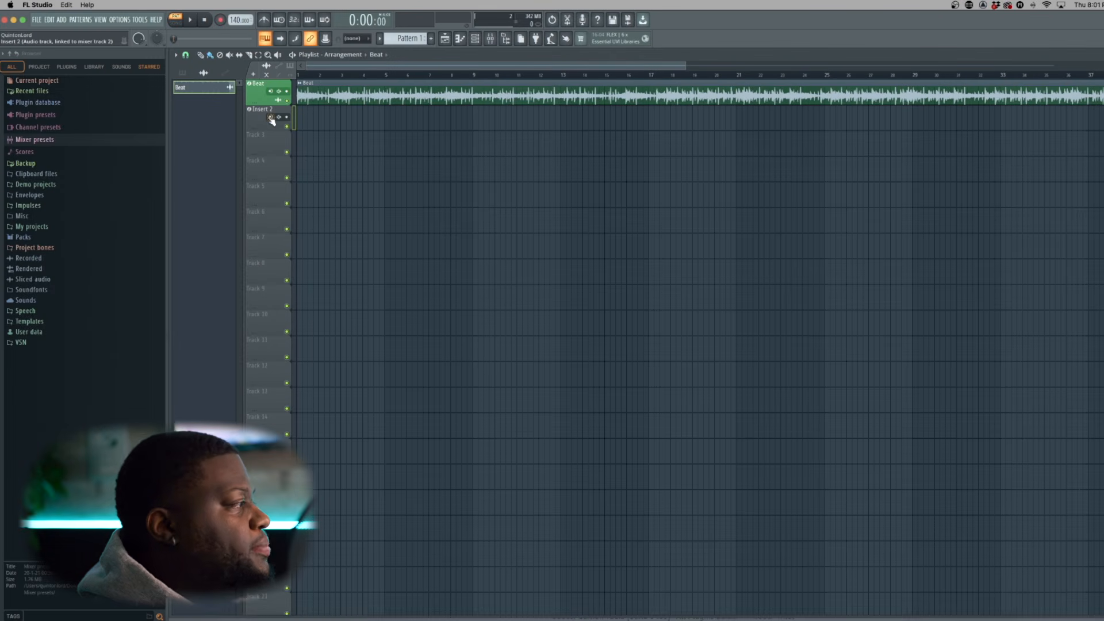
pyautogui.click(279, 118)
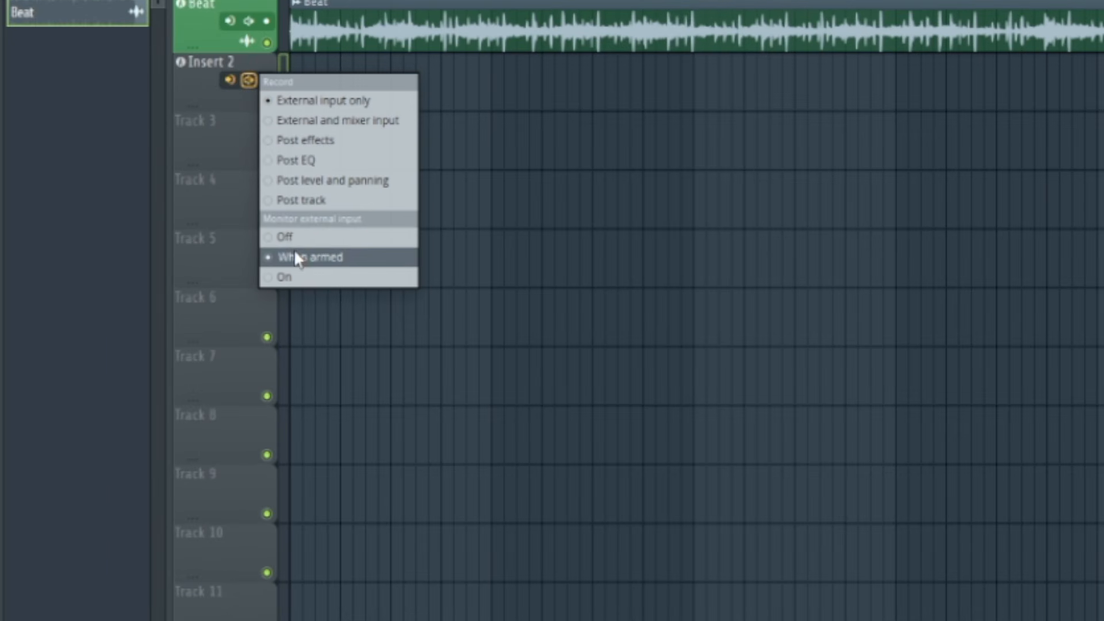
pyautogui.click(209, 101)
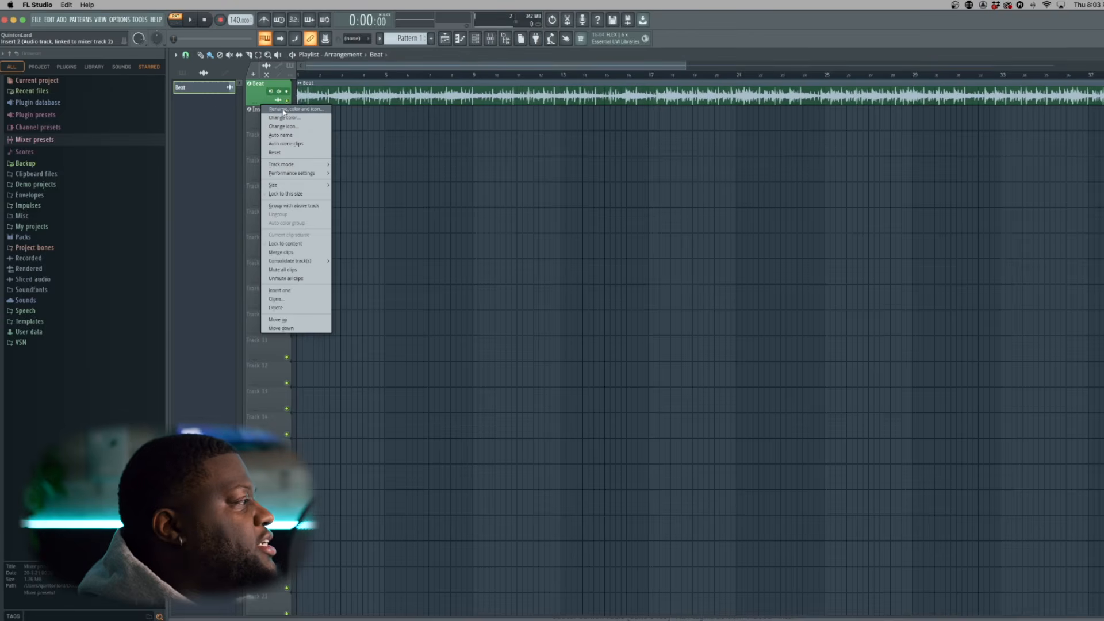
# Rename the Insert 2 track to "Record Here" with the brown color #762928 and check it in the mixer
pyautogui.click(284, 110)
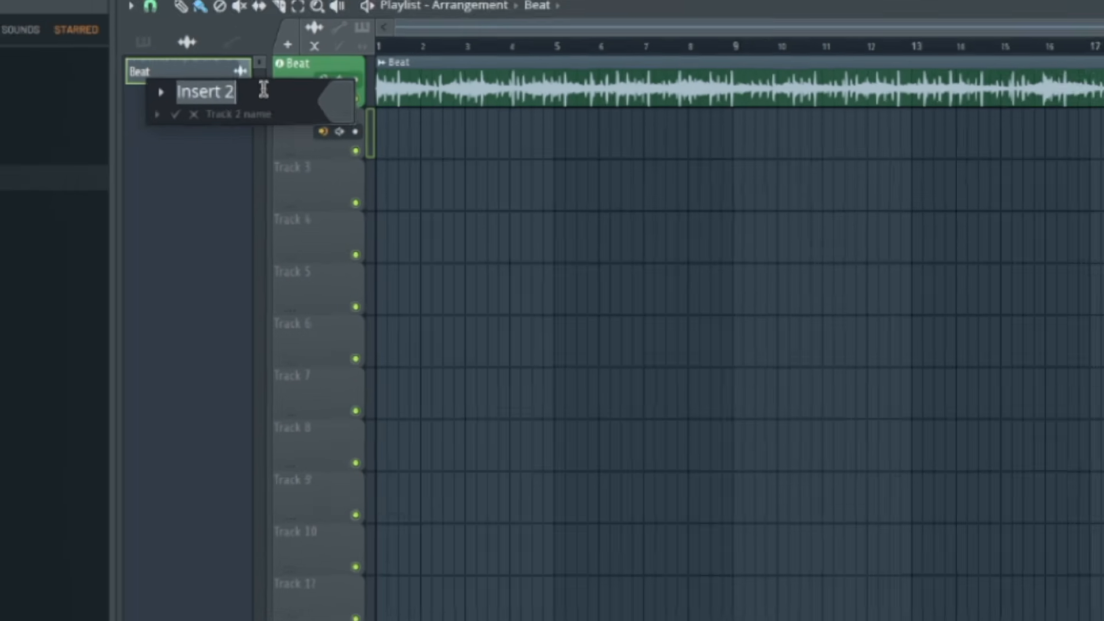
pyautogui.write('Record ')
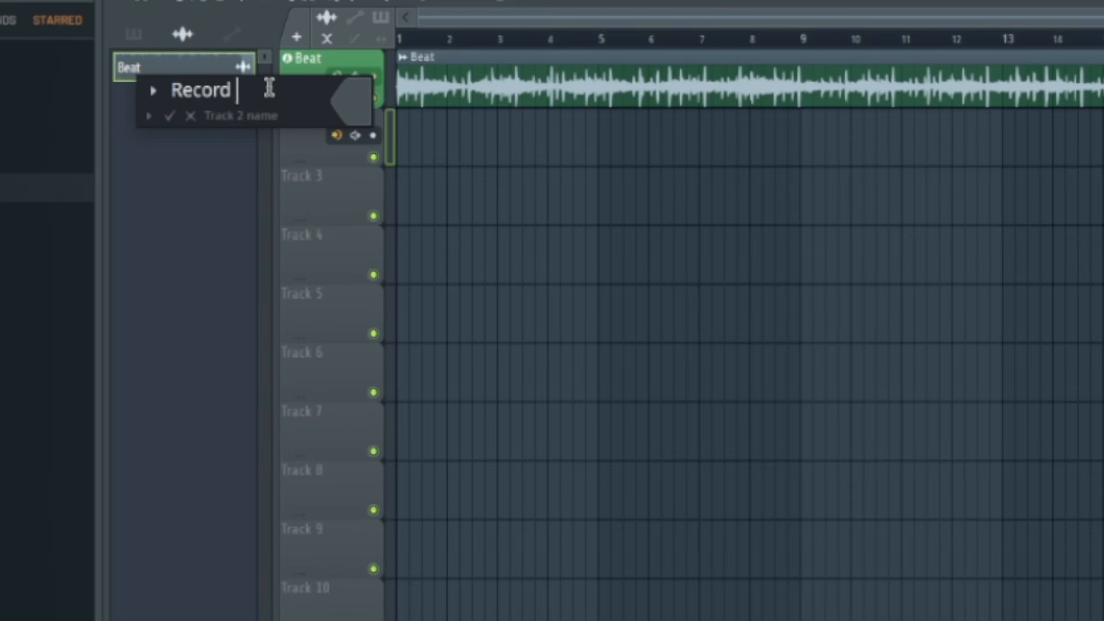
pyautogui.write('Here')
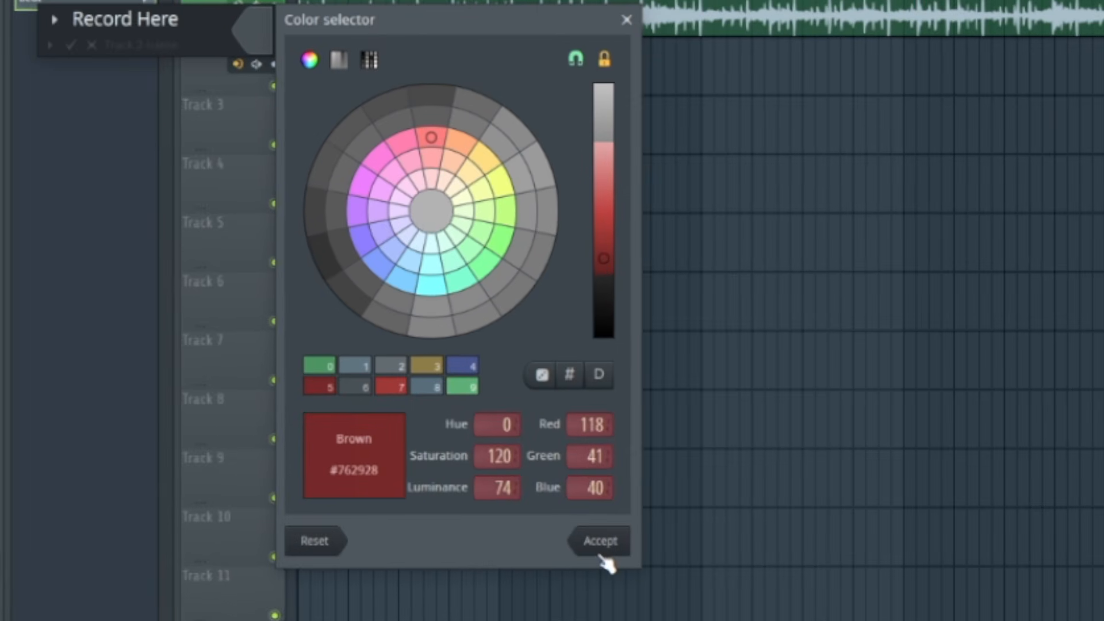
pyautogui.click(601, 556)
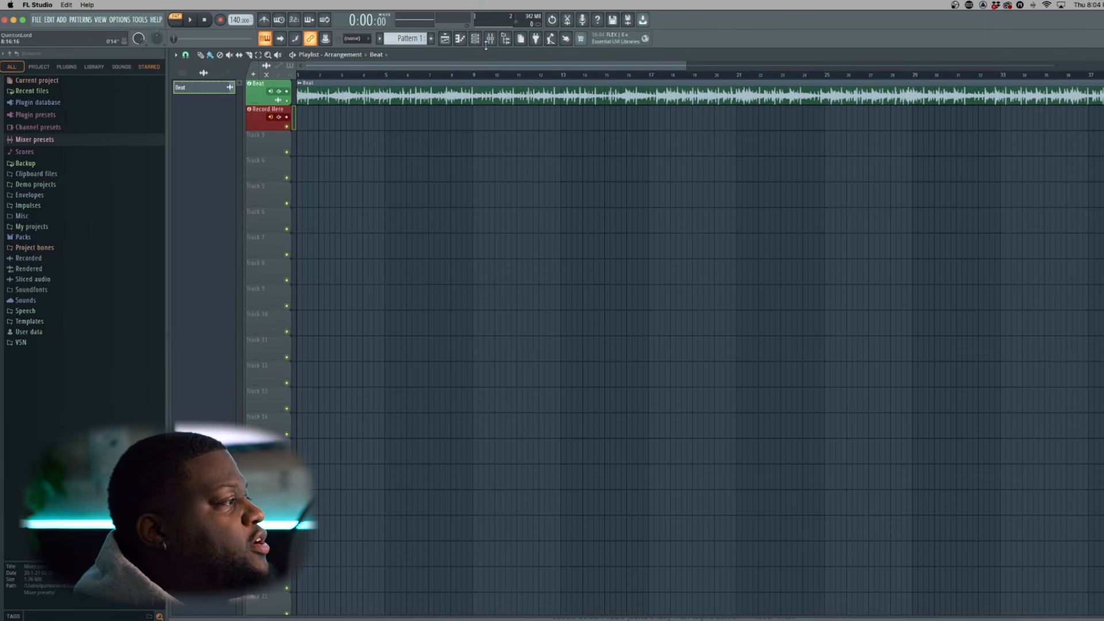
pyautogui.click(489, 41)
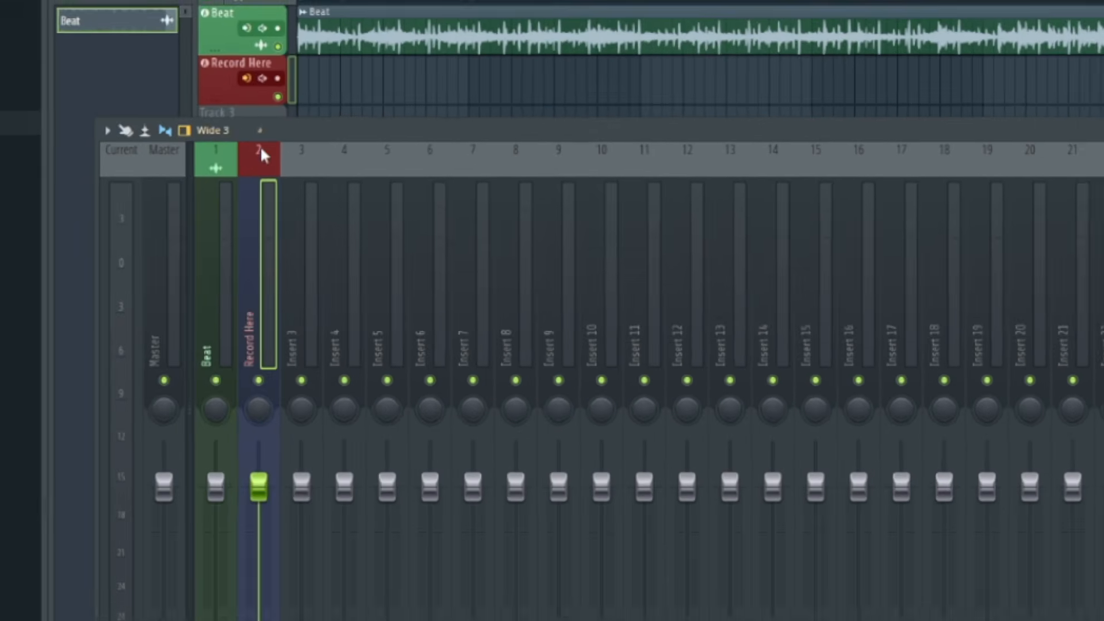
pyautogui.click(223, 82)
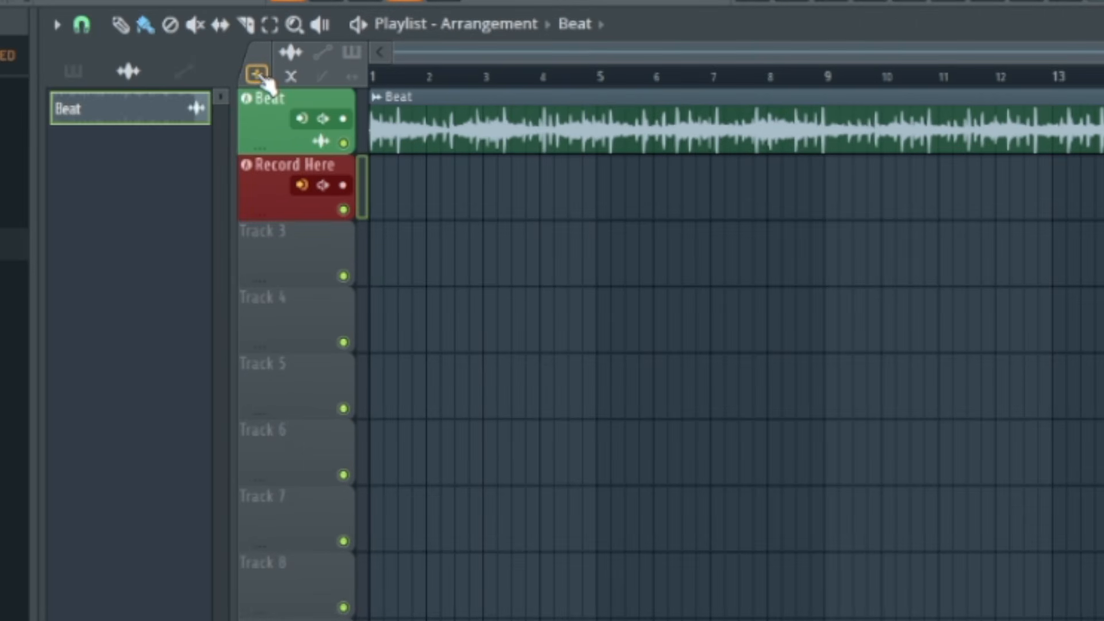
# Add four audio tracks, Insert 3 to Insert 6, below the Record Here track
pyautogui.click(260, 75)
pyautogui.click(260, 76)
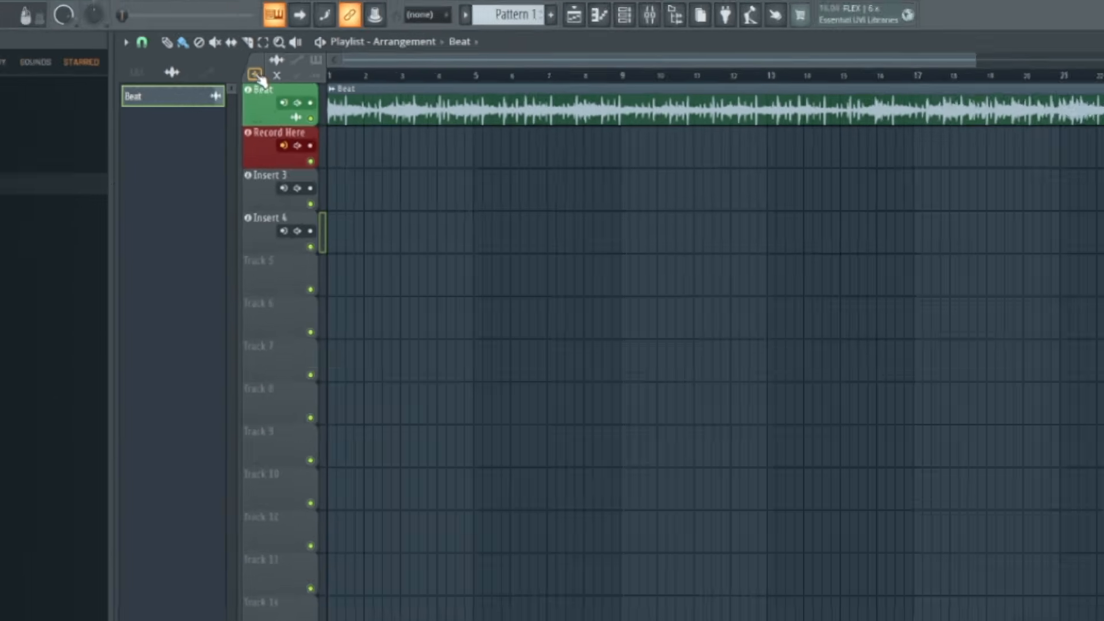
pyautogui.click(260, 76)
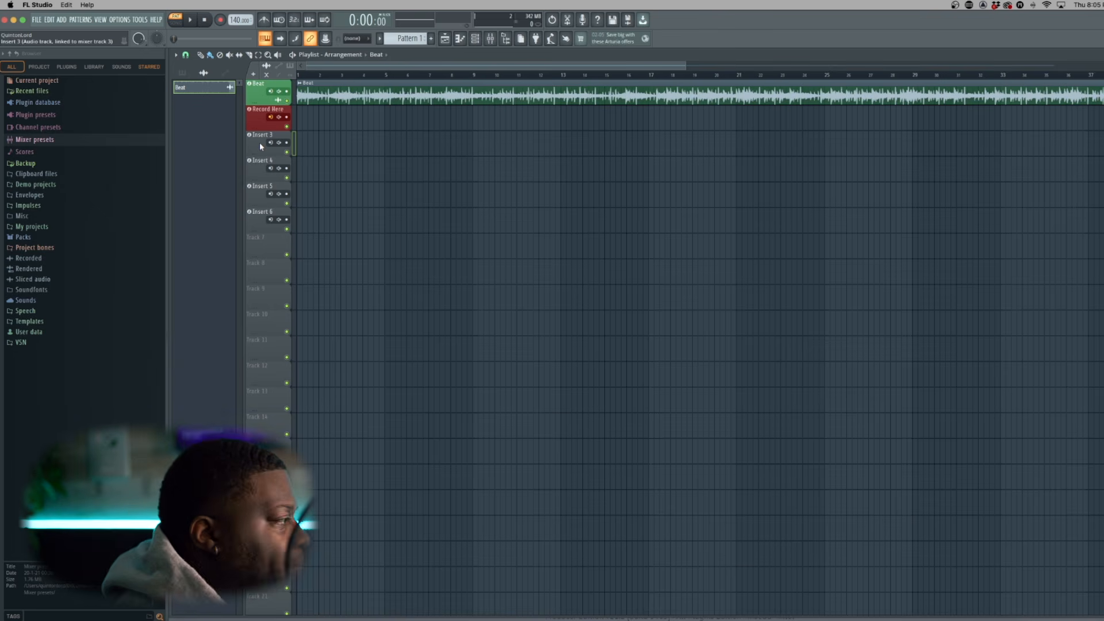
# Open the mixer and compare its Compact layout with the Wide 3 layout
pyautogui.press('F9')
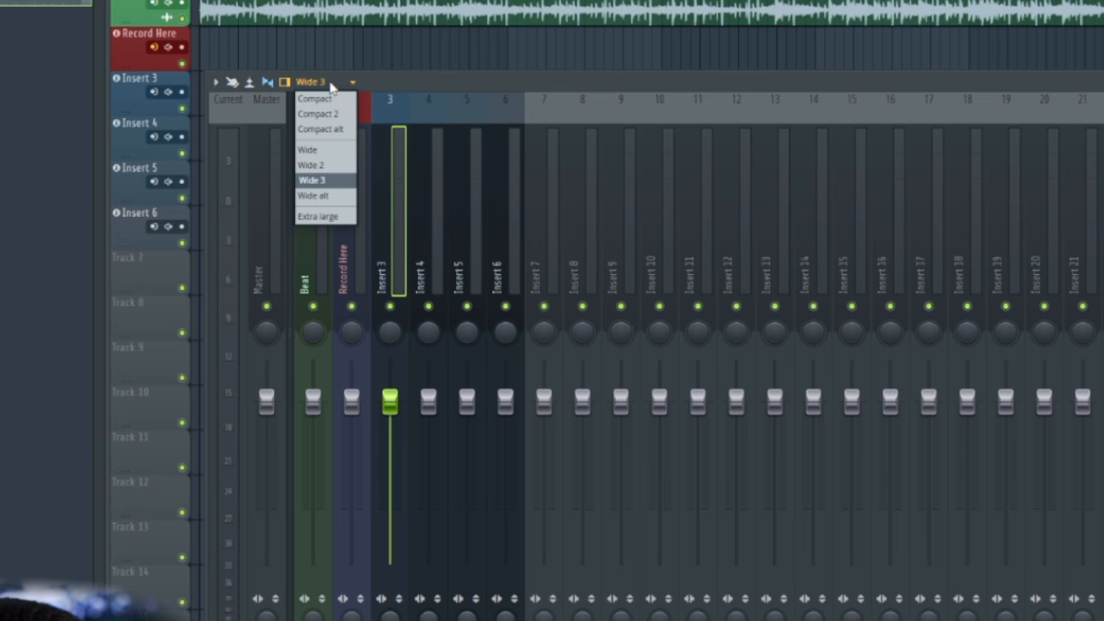
pyautogui.click(321, 100)
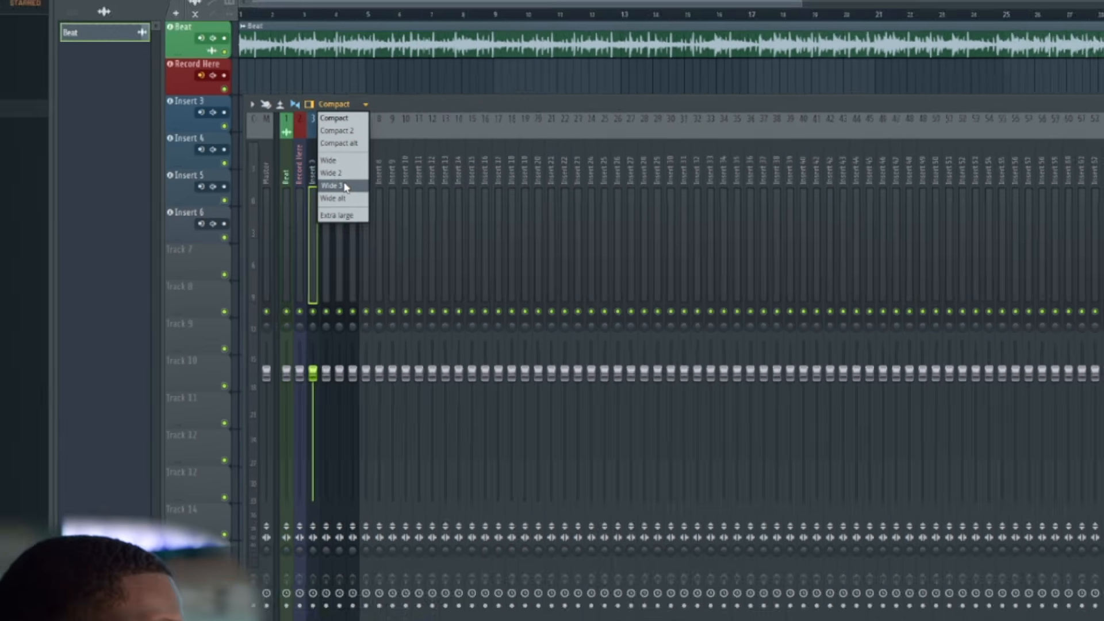
pyautogui.click(322, 180)
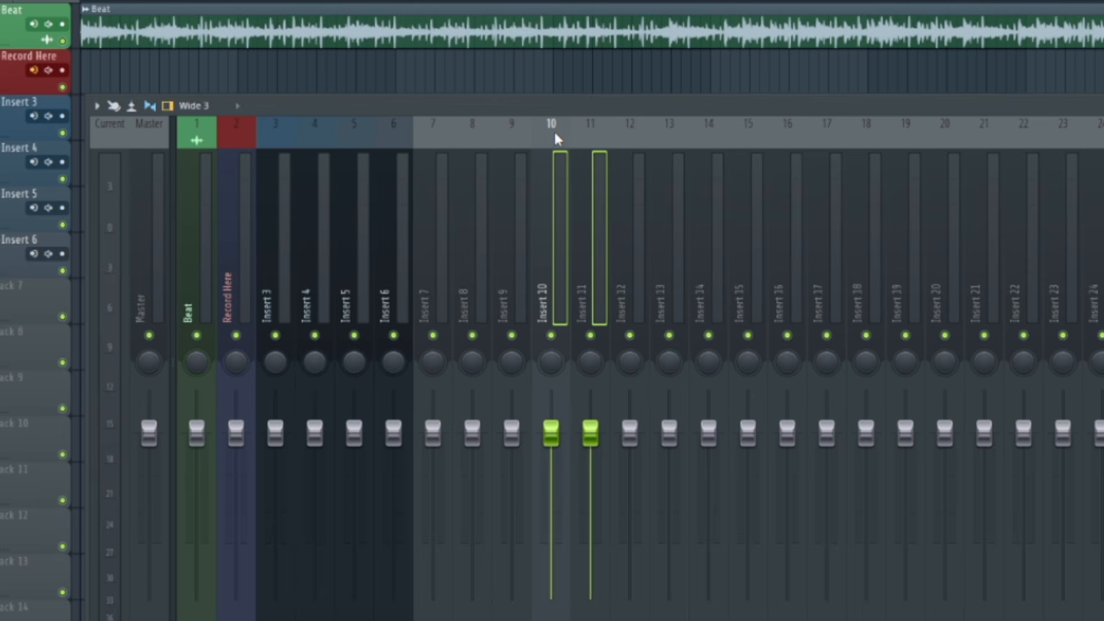
# Dock mixer tracks 10 and 11 to the right side of the mixer
pyautogui.rightClick(569, 123)
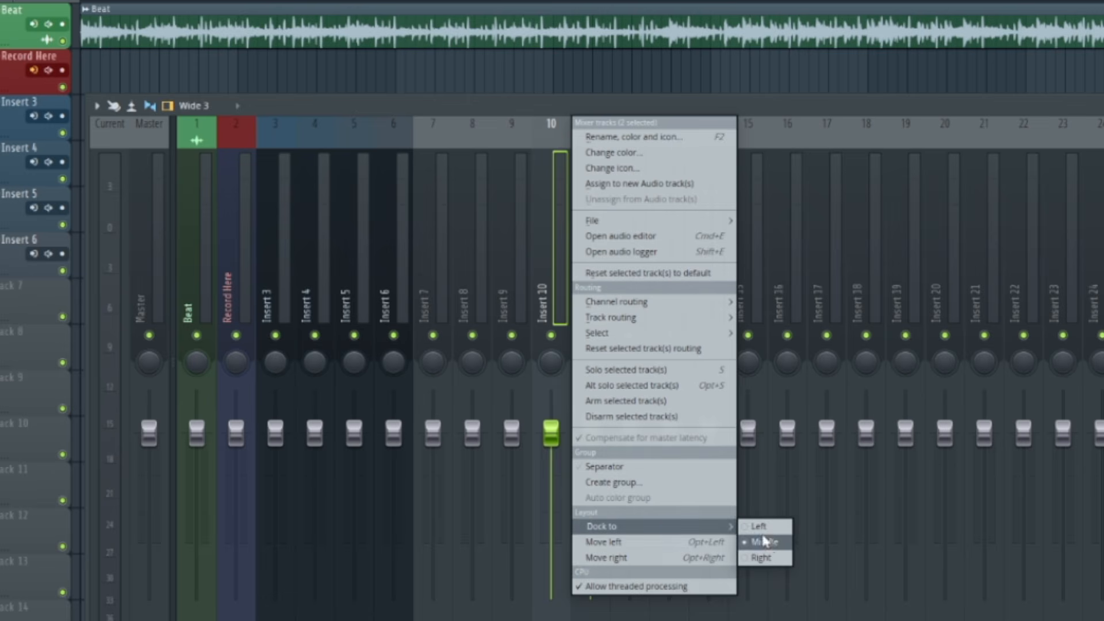
pyautogui.click(760, 557)
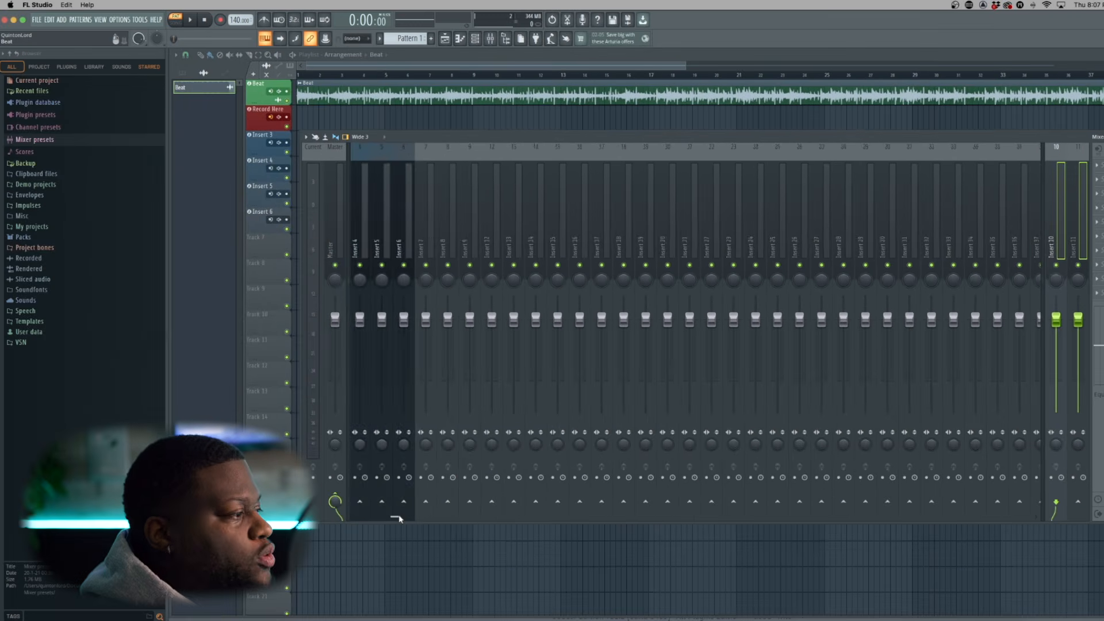
pyautogui.moveTo(399, 518); pyautogui.dragTo(363, 517)
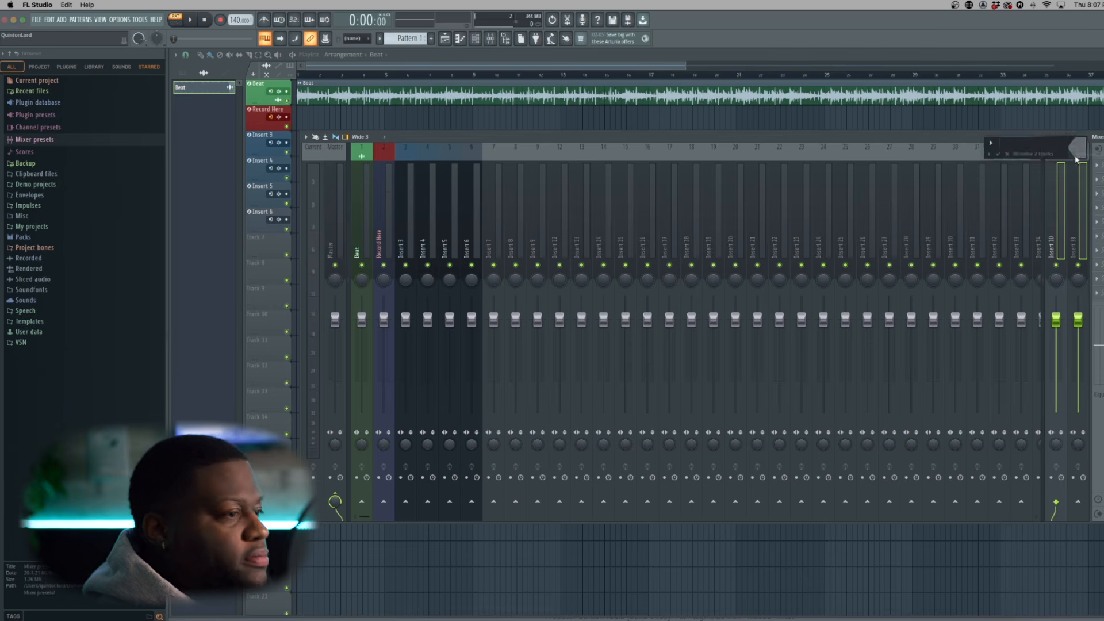
# Name mixer track 10 "Reverb" and track 11 "Delay", and color both Dark Slate Blue (#6C478D)
pyautogui.click(1081, 154)
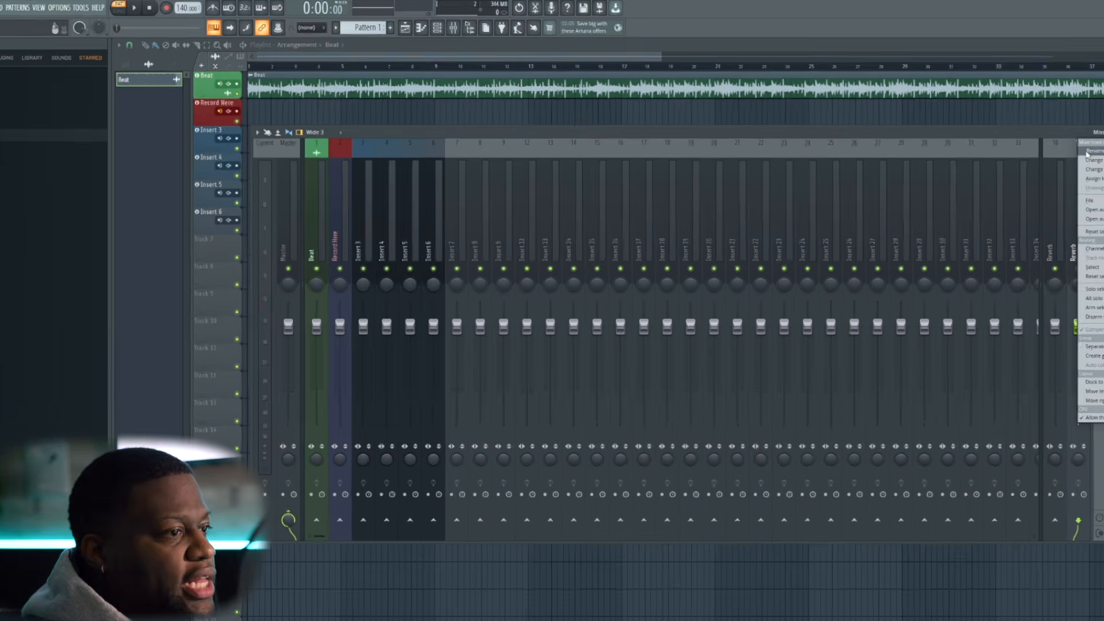
pyautogui.write('Delay')
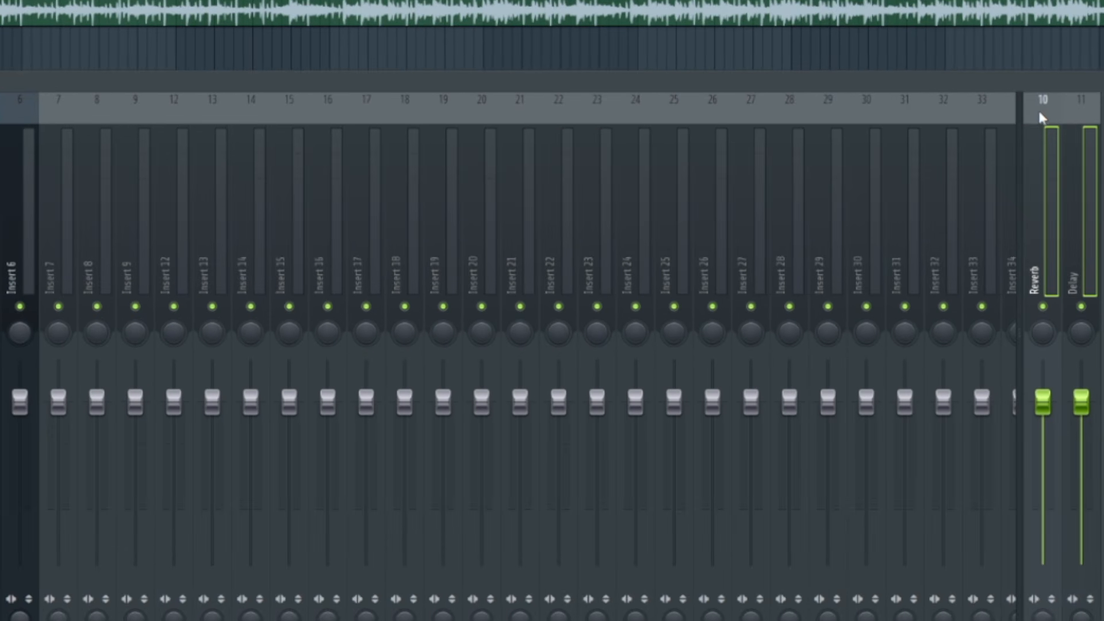
pyautogui.click(1040, 113)
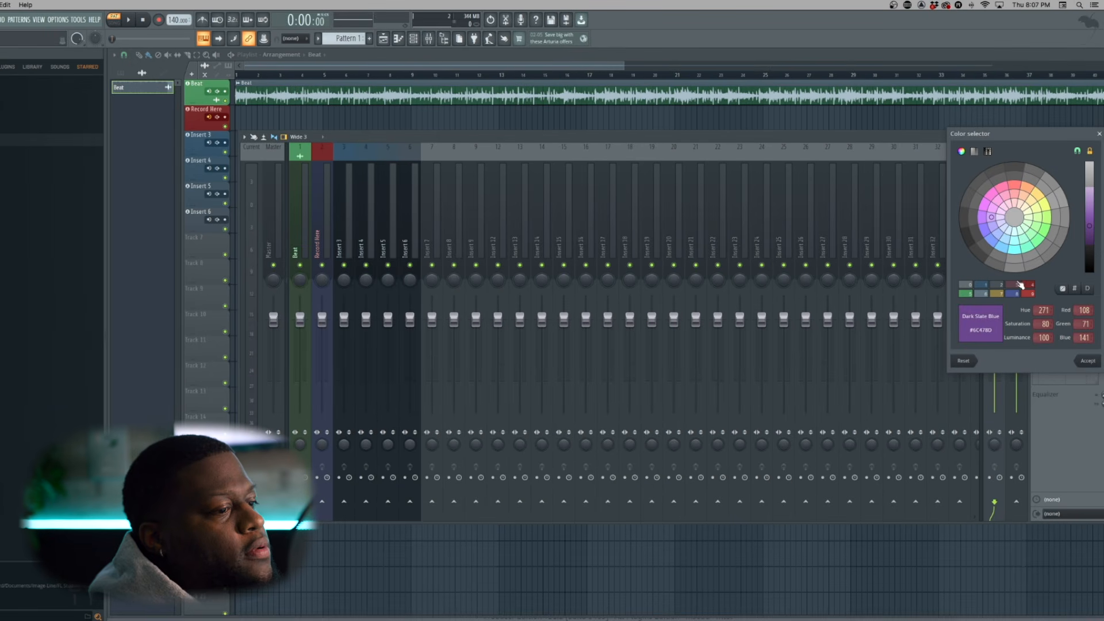
pyautogui.click(1087, 361)
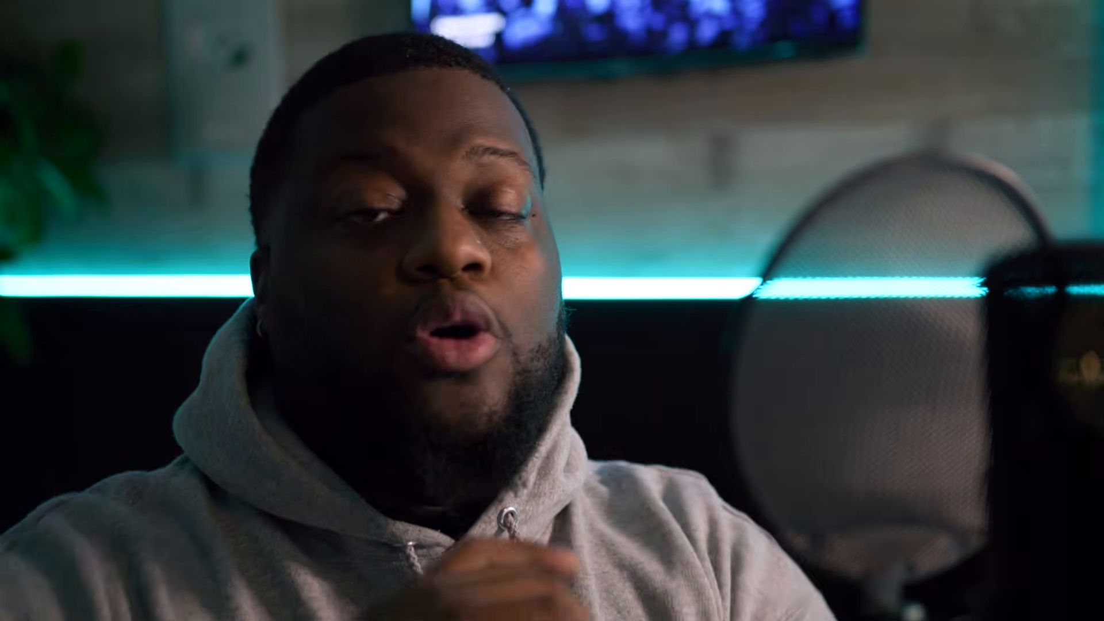